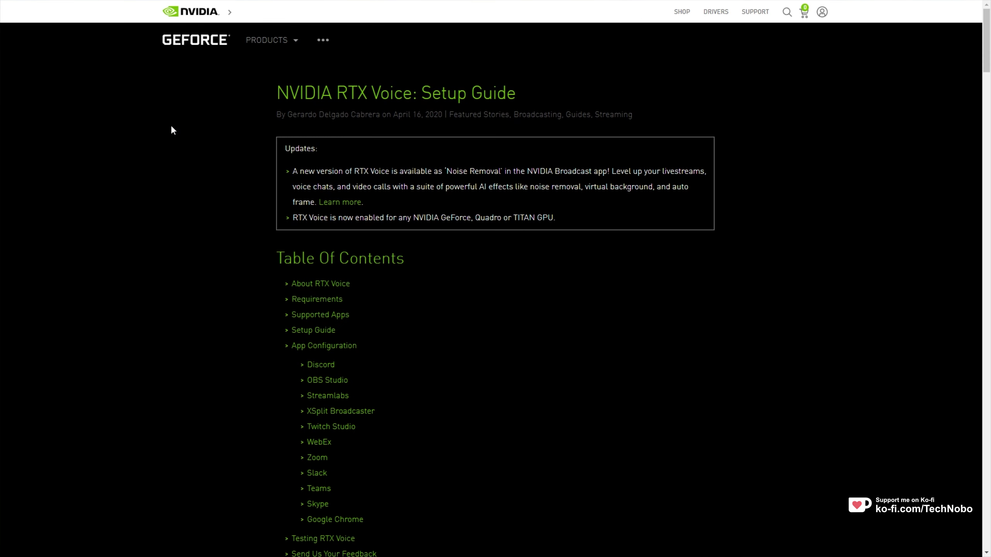
- Read the Setup Guide section of the RTX Voice page, covering the app downloads for RTX and GTX GPUs
middle_click(737, 144)
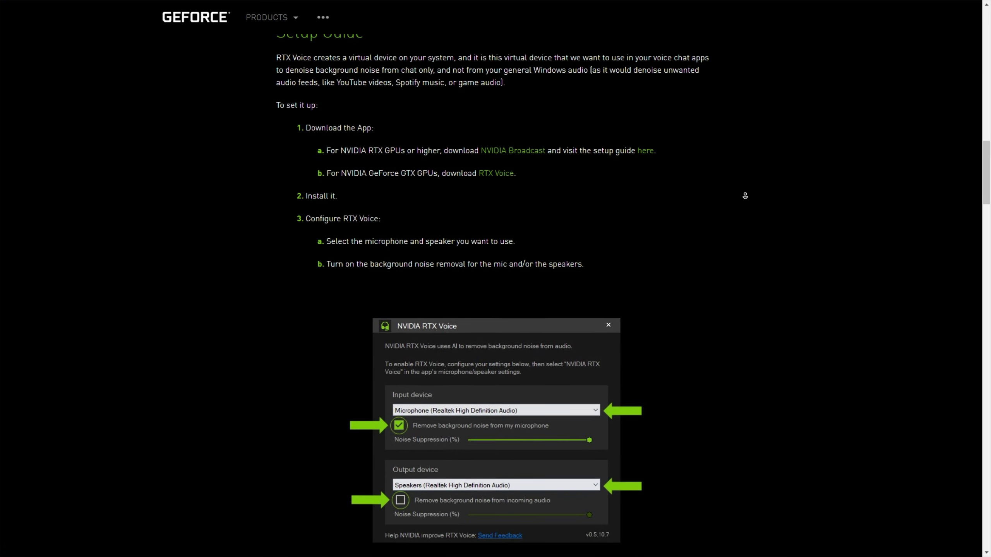
middle_click(749, 212)
scroll(775, 235, up, 5)
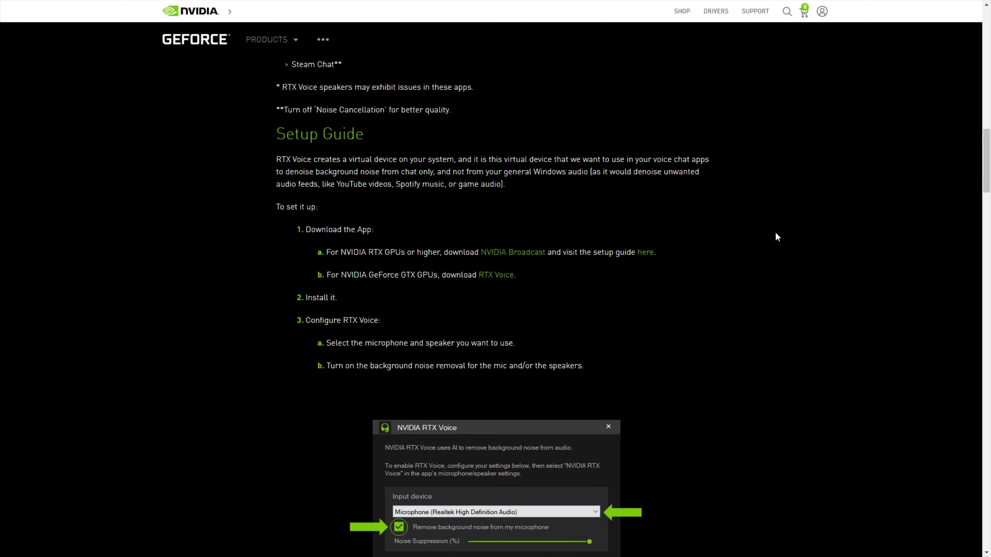
drag(245, 148, 388, 154)
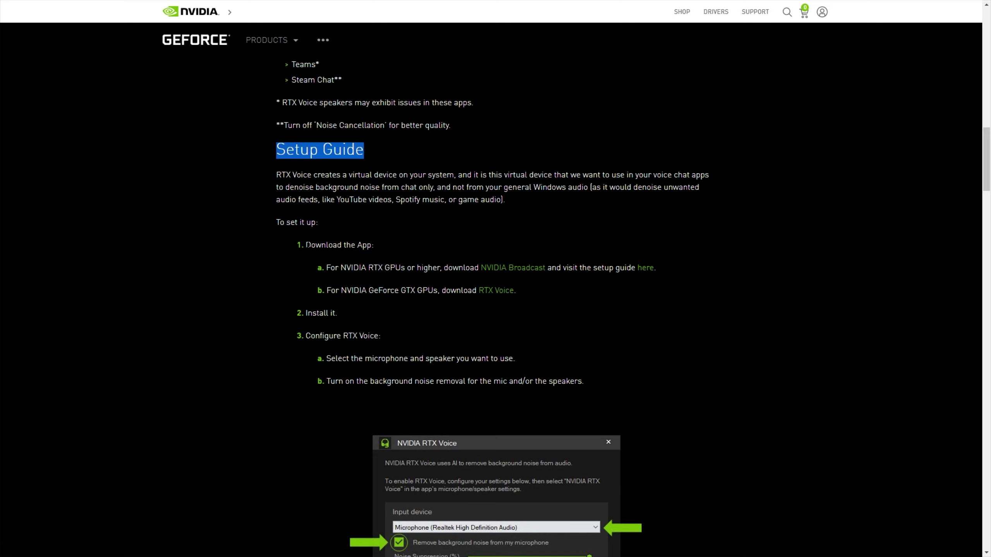
drag(305, 245, 374, 246)
drag(523, 290, 458, 269)
click(374, 267)
drag(346, 290, 456, 291)
click(561, 295)
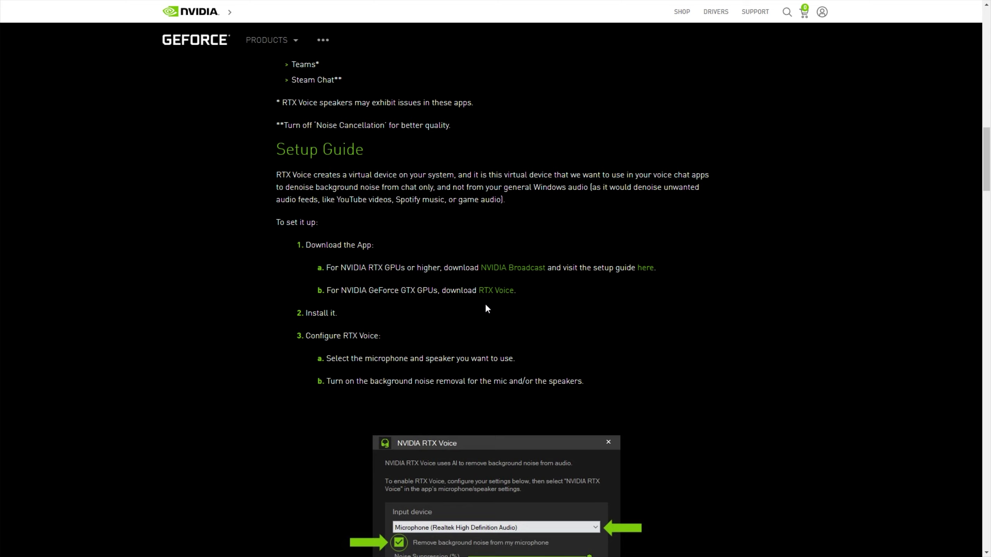
scroll(555, 322, down, 5)
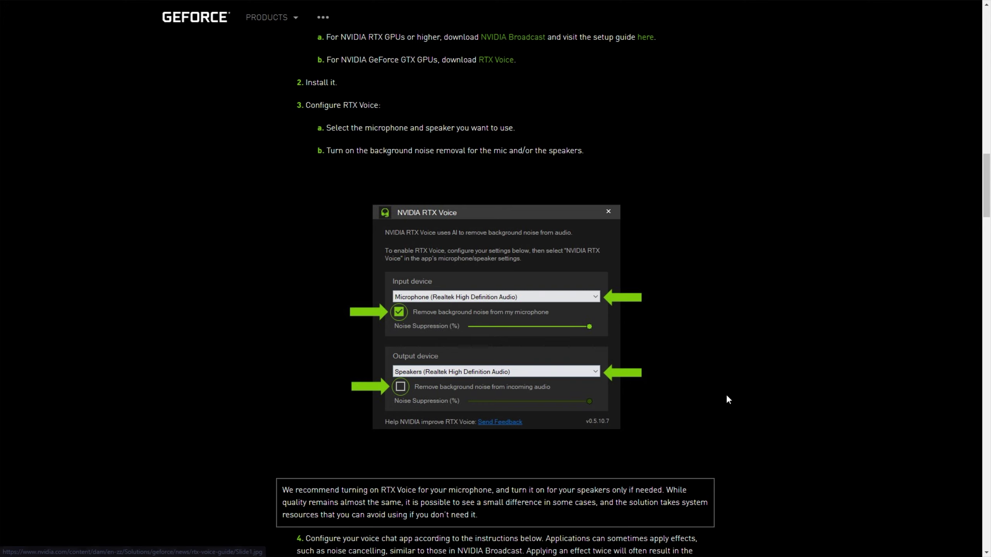
- Follow the guide's NVIDIA Broadcast link for RTX GPUs and download the NVIDIA Broadcast installer
scroll(726, 394, up, 2)
drag(351, 117, 447, 117)
click(454, 121)
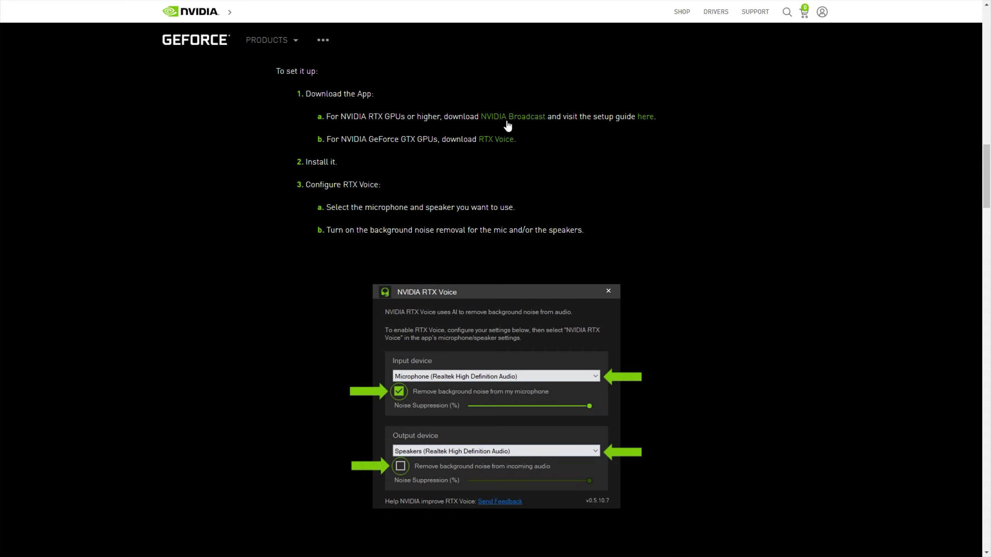
click(529, 118)
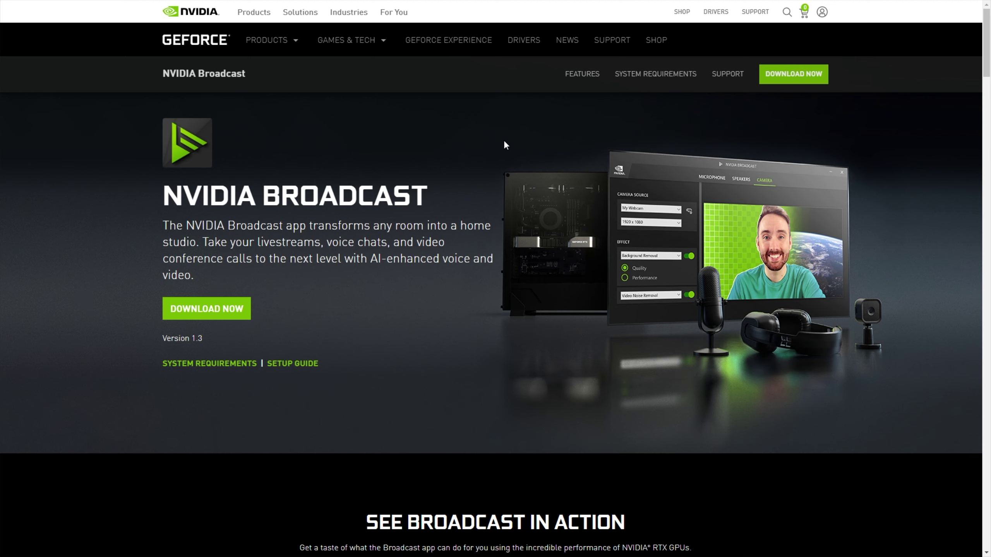
click(212, 315)
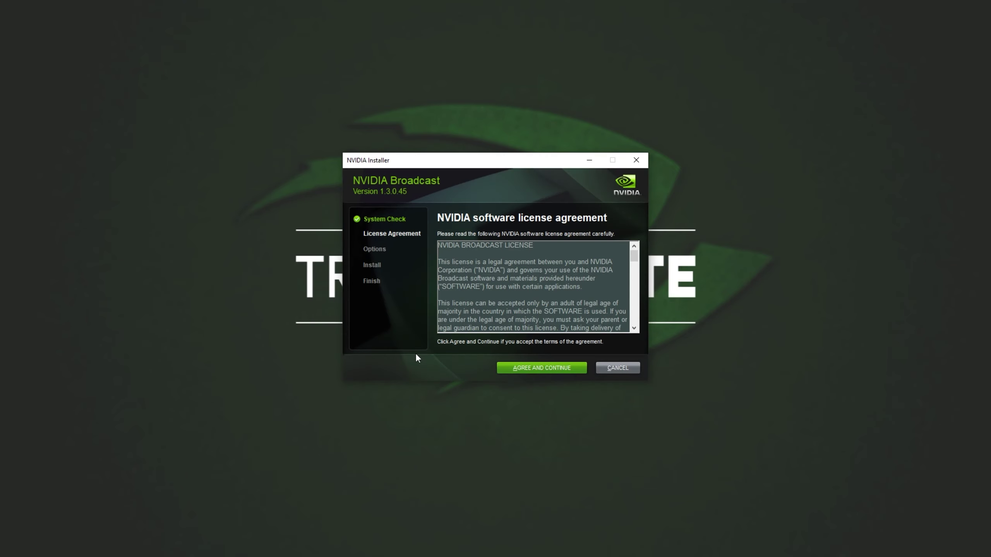
- Accept the NVIDIA software license agreement and install NVIDIA Broadcast with the Express (Recommended) option
click(512, 368)
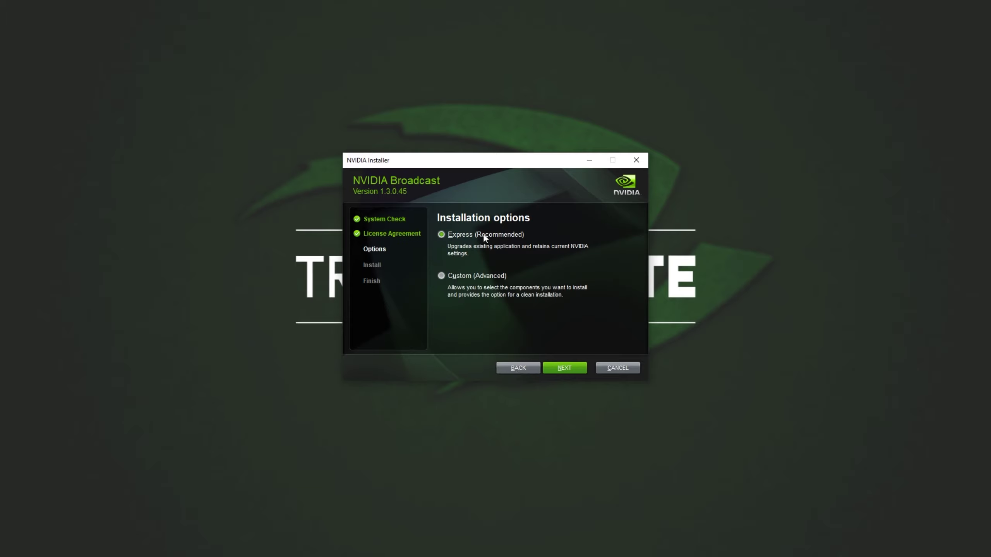
click(553, 366)
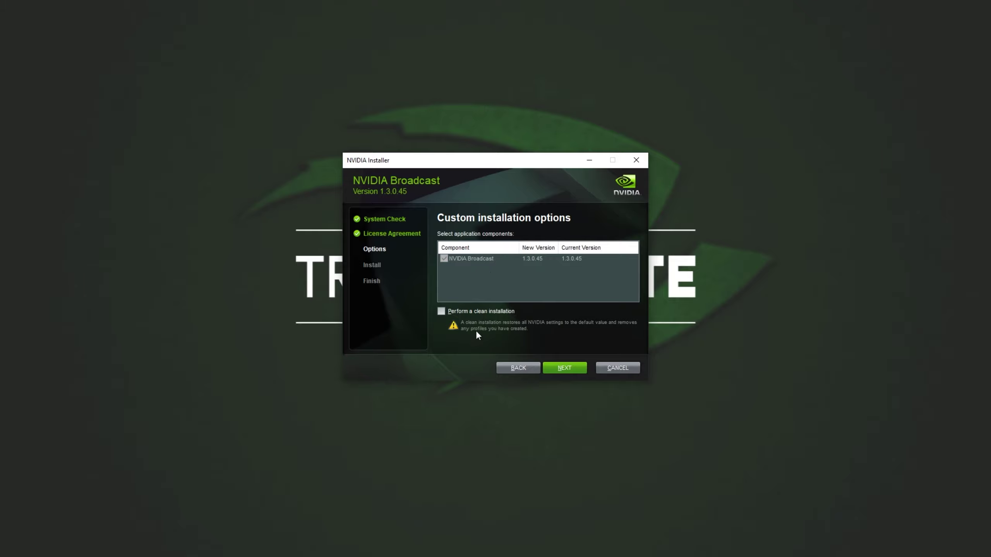
click(517, 372)
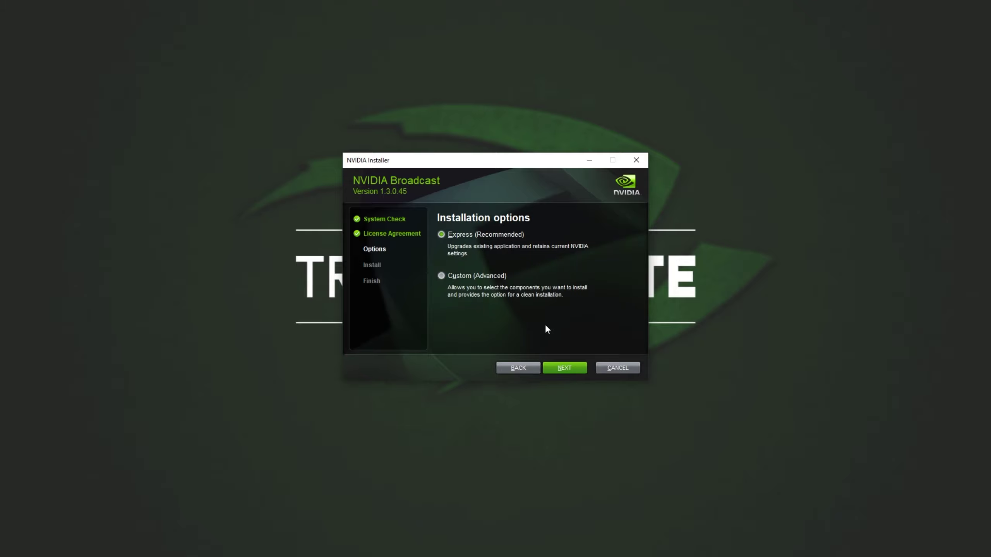
click(563, 369)
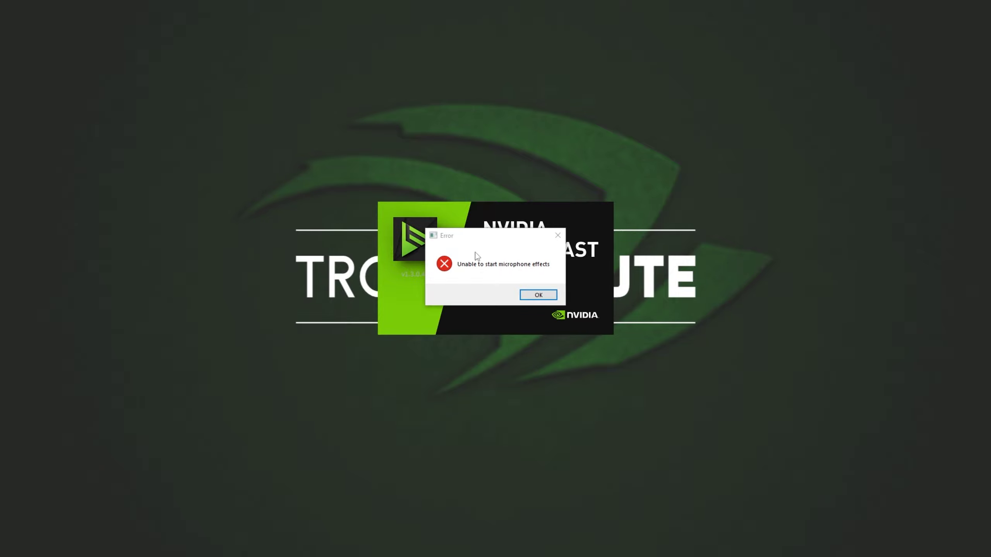
- Dismiss the microphone error messages and choose Input 1/2 (3- Audient iD14) as the microphone source
click(538, 294)
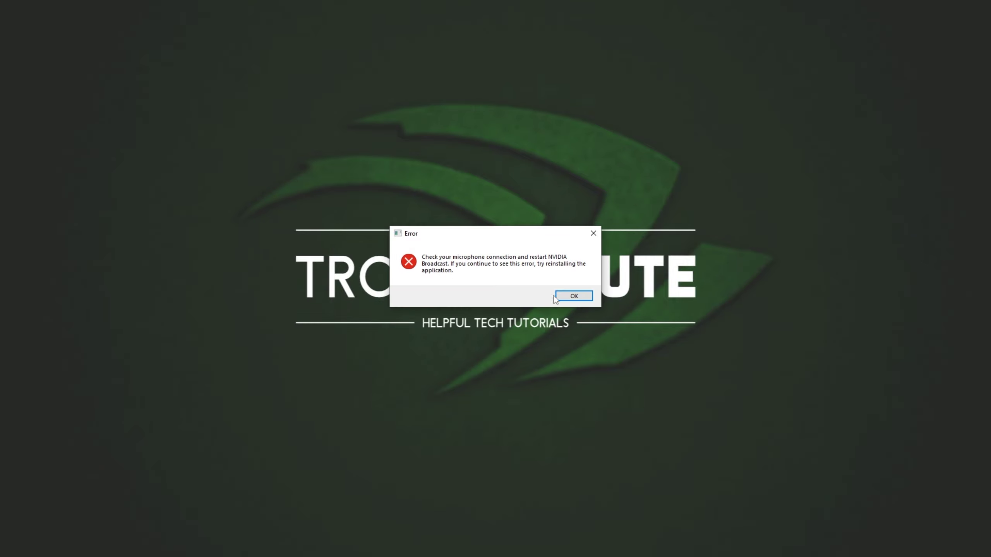
click(567, 297)
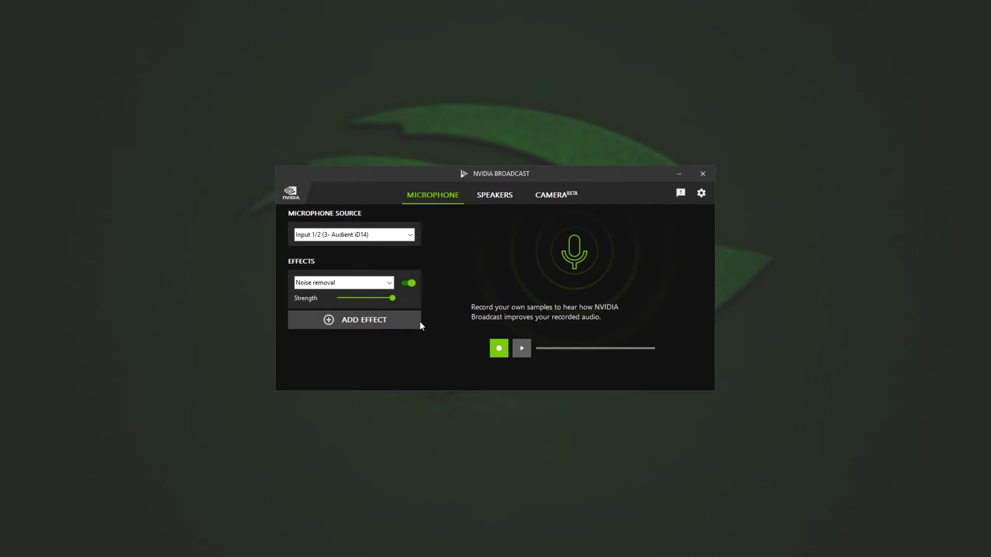
click(353, 234)
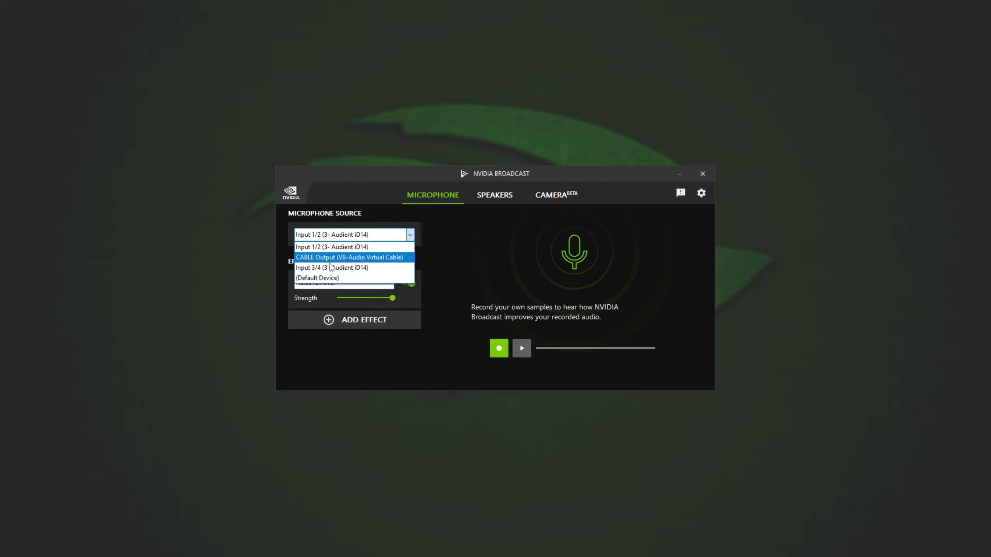
click(359, 248)
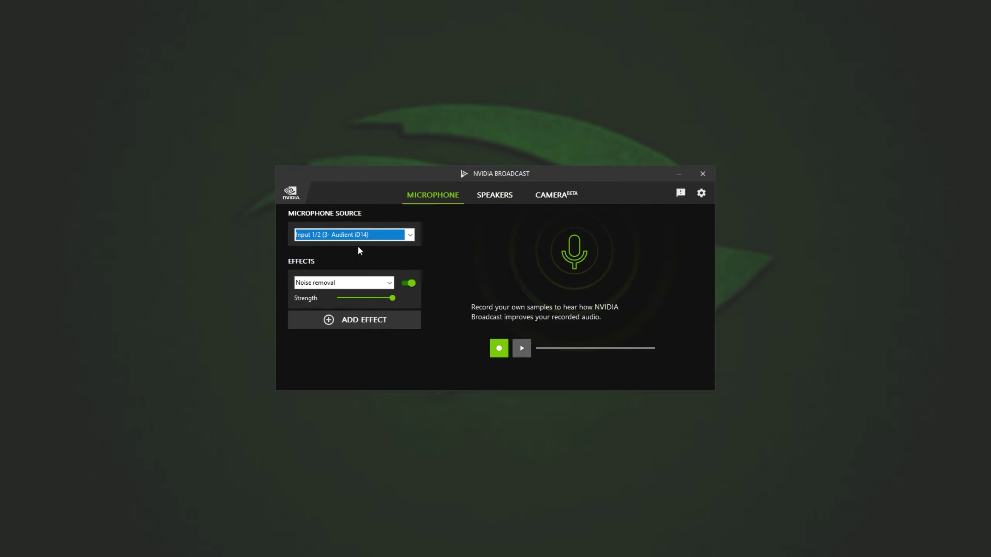
- Keep Noise removal as the first microphone effect and add Room echo removal (beta) as the second
click(366, 285)
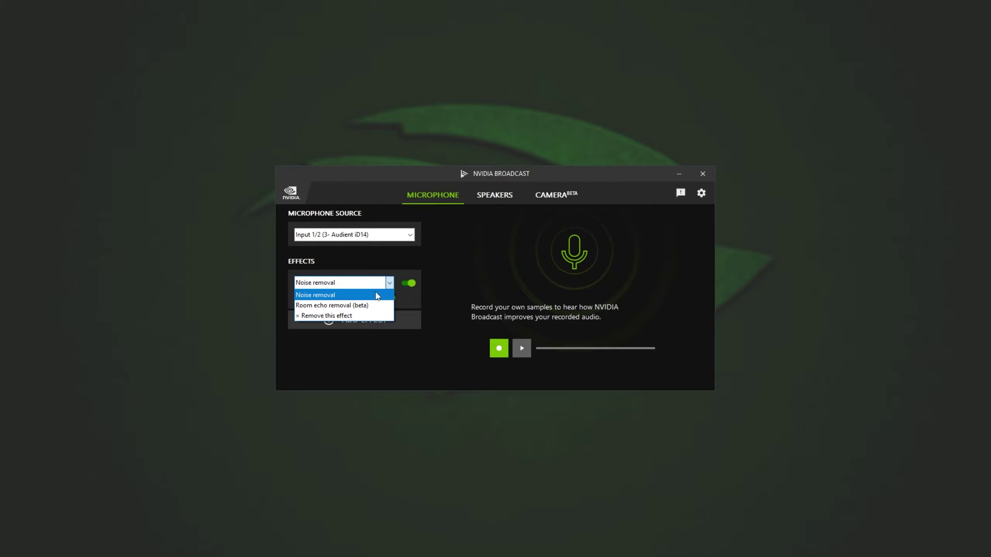
click(375, 294)
click(358, 324)
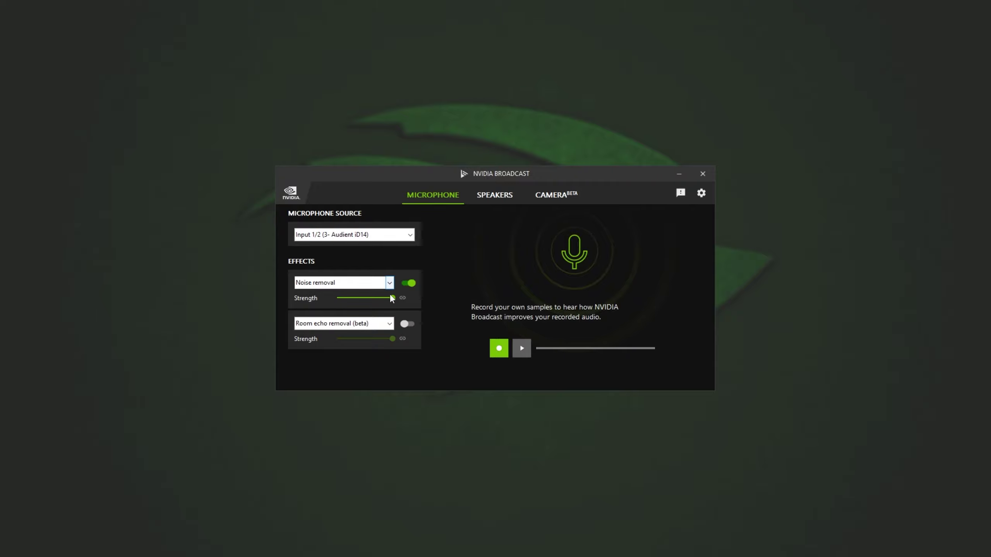
- Try different noise removal strengths for the microphone, ending at about three quarters of the range
click(359, 298)
drag(359, 298, 394, 300)
drag(391, 299, 371, 297)
drag(370, 297, 379, 297)
- Record a microphone test sample, lower the noise removal strength slightly, and play the sample back
click(499, 348)
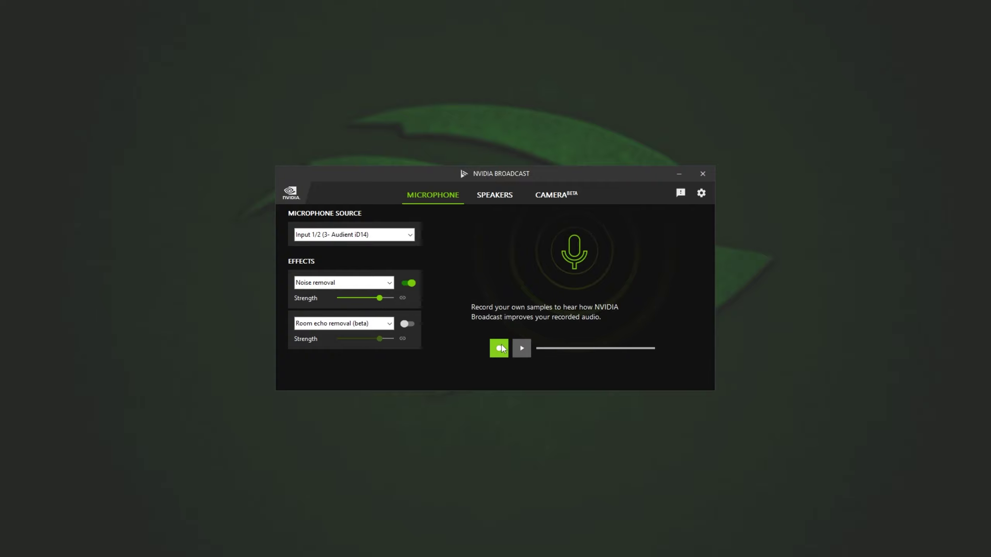
click(499, 348)
mouse_move(382, 299)
mouse_down()
mouse_move(359, 298)
mouse_move(374, 297)
mouse_up()
click(522, 347)
- Set the audio output for the speakers to Output 1/2 (3- Audient iD14)
click(509, 198)
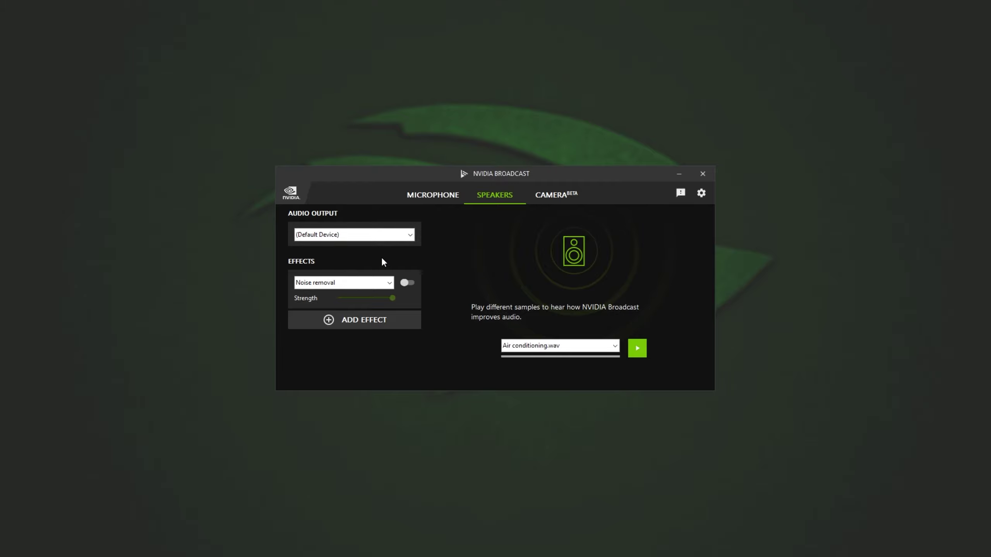
click(387, 234)
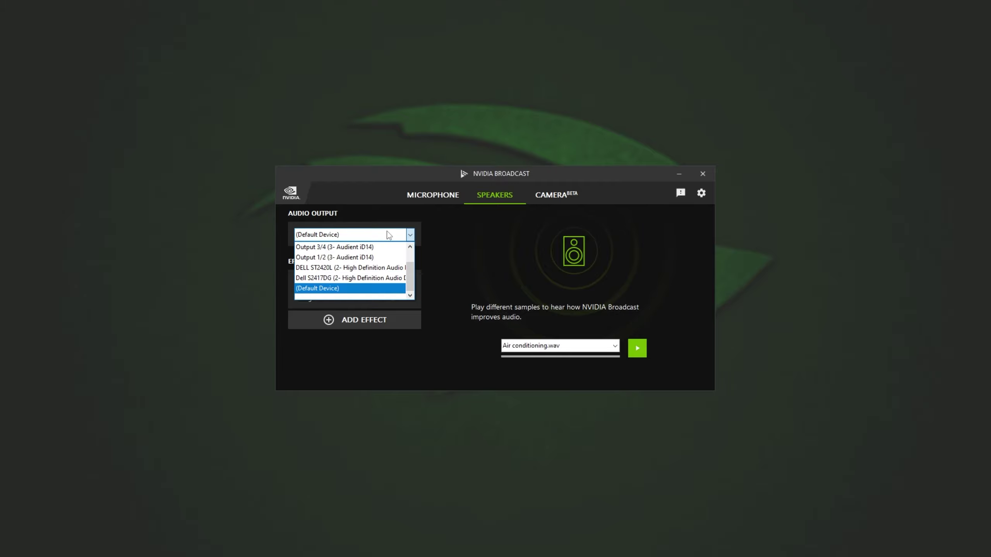
click(377, 258)
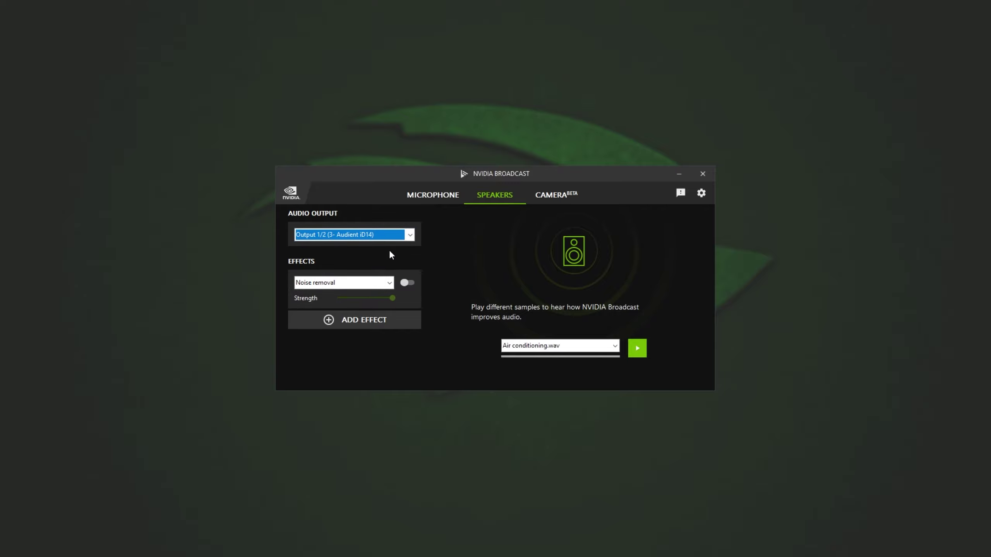
- Examine the effect options available for the speakers and compare them with the microphone settings
click(359, 282)
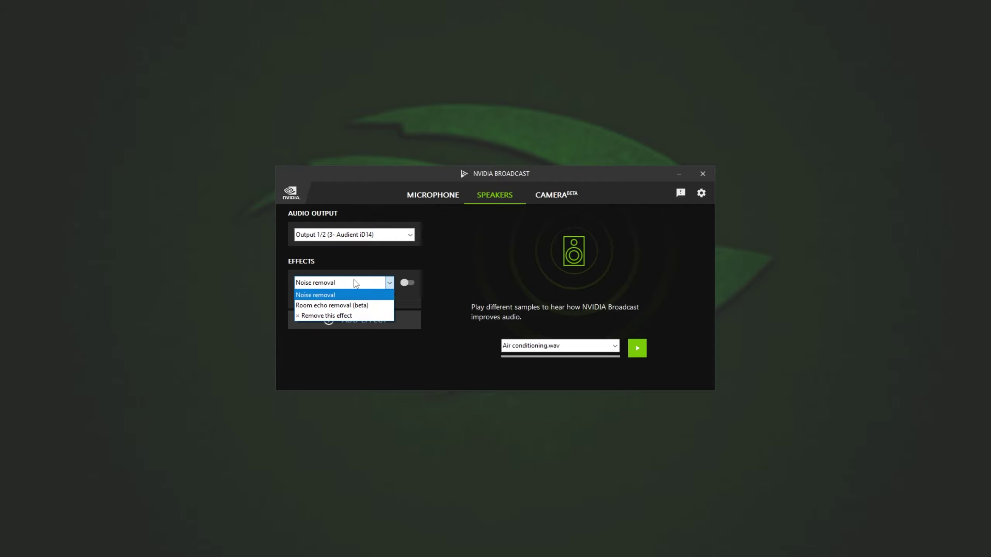
click(376, 269)
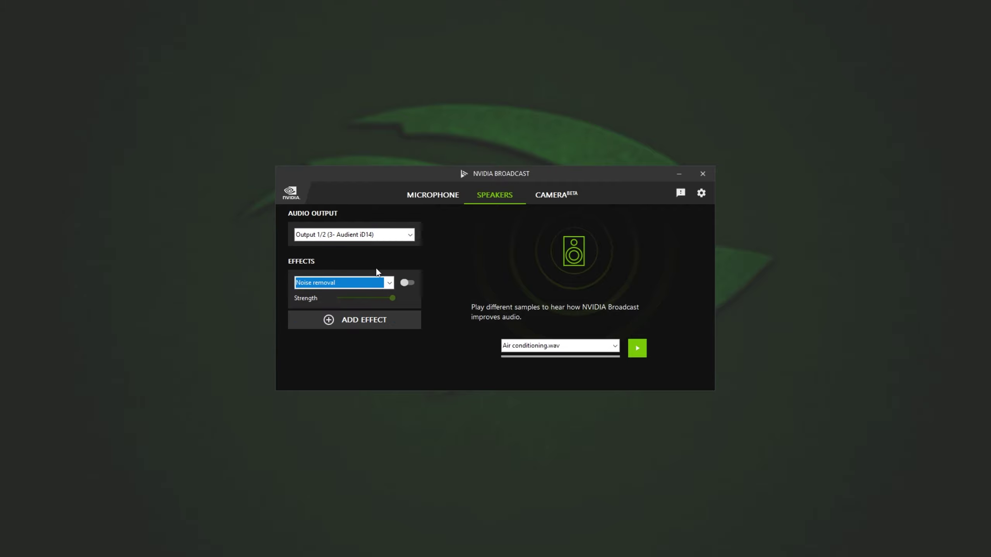
click(409, 282)
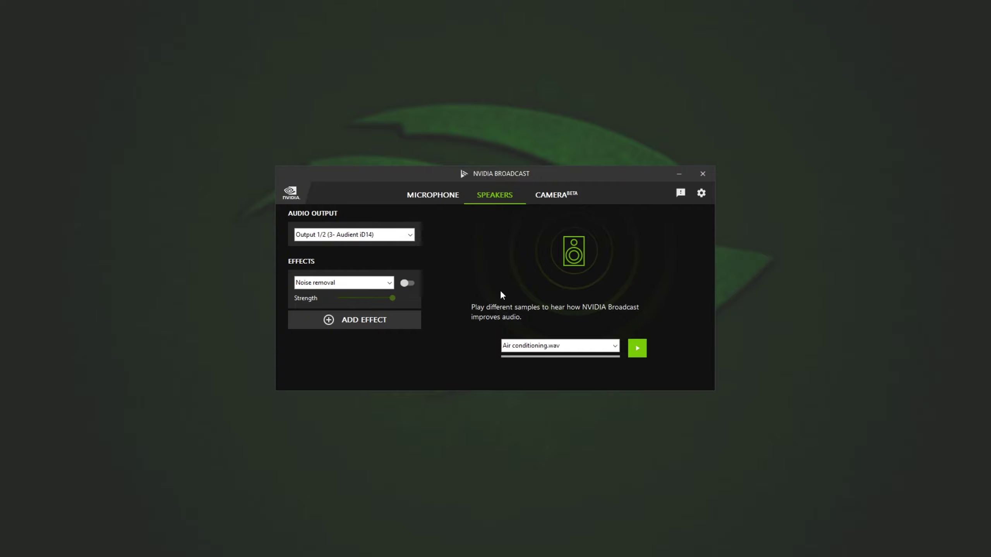
key(Tab)
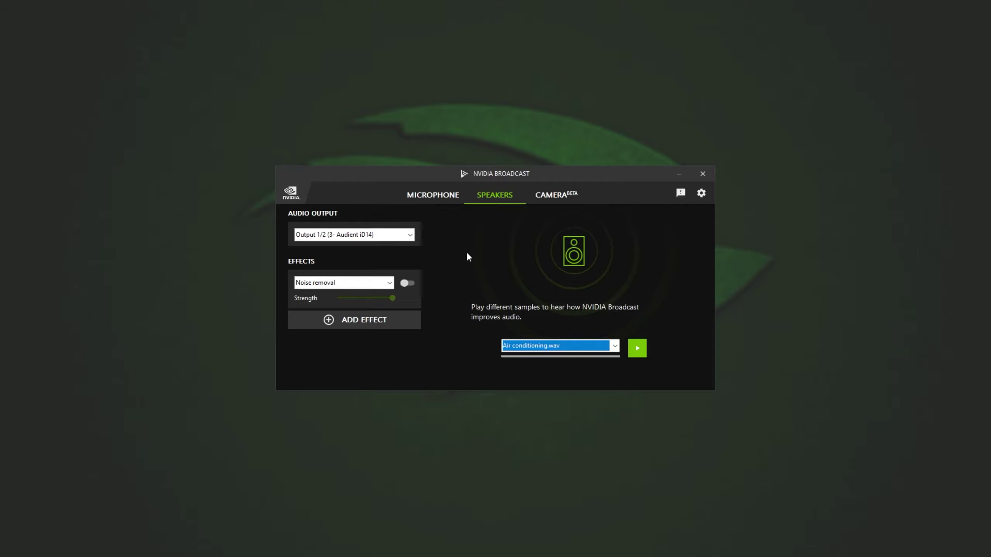
click(441, 198)
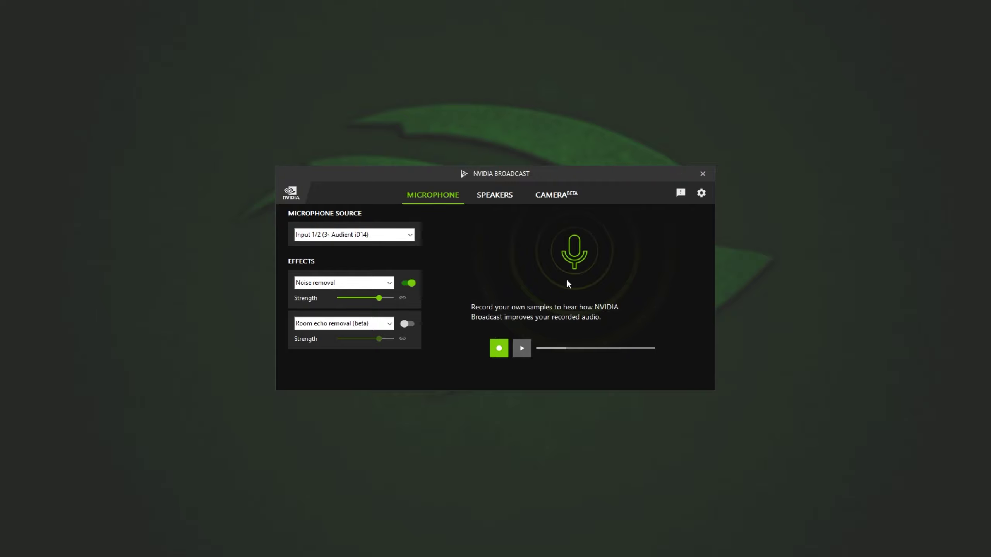
click(498, 202)
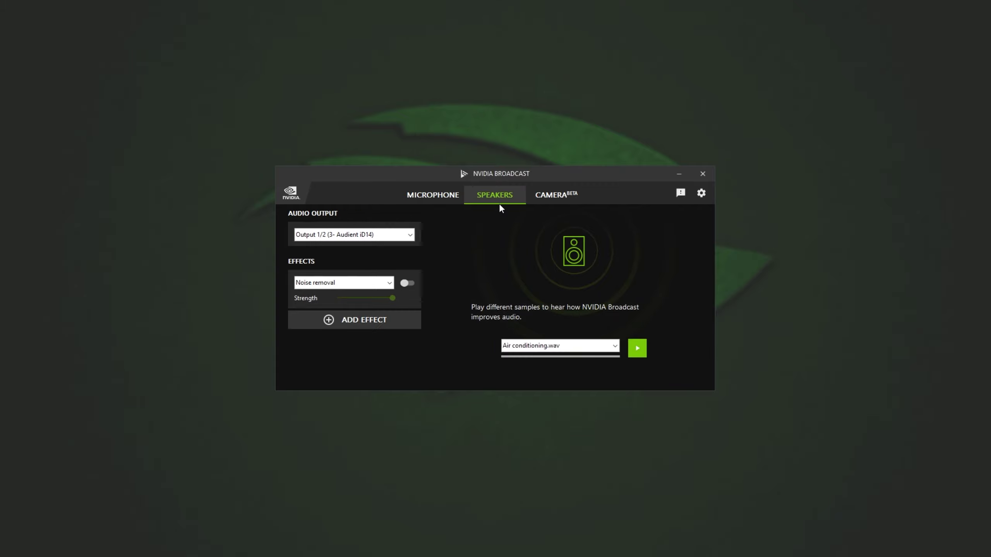
click(448, 197)
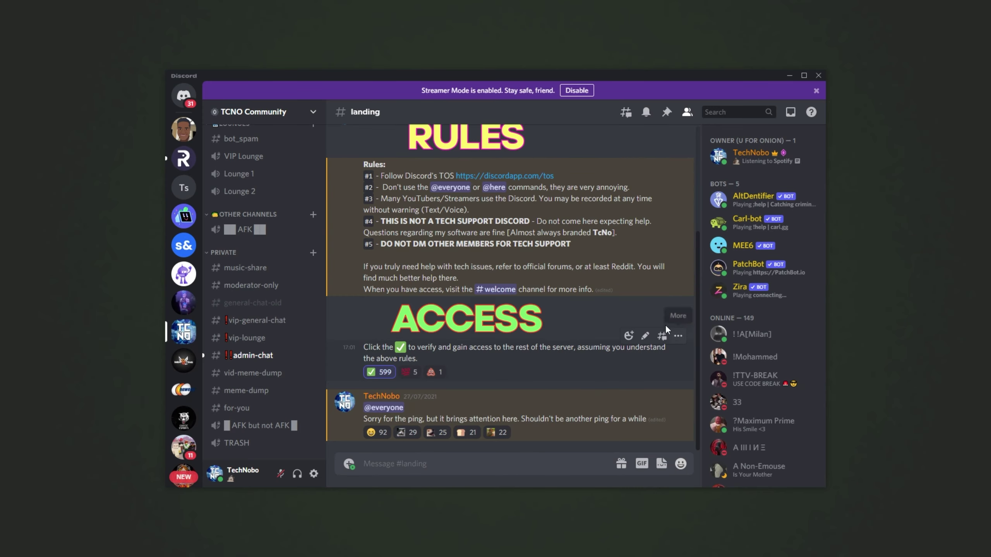
- In Discord's Voice & Video settings, set the input device to Microphone (NVIDIA Broadcast)
click(313, 474)
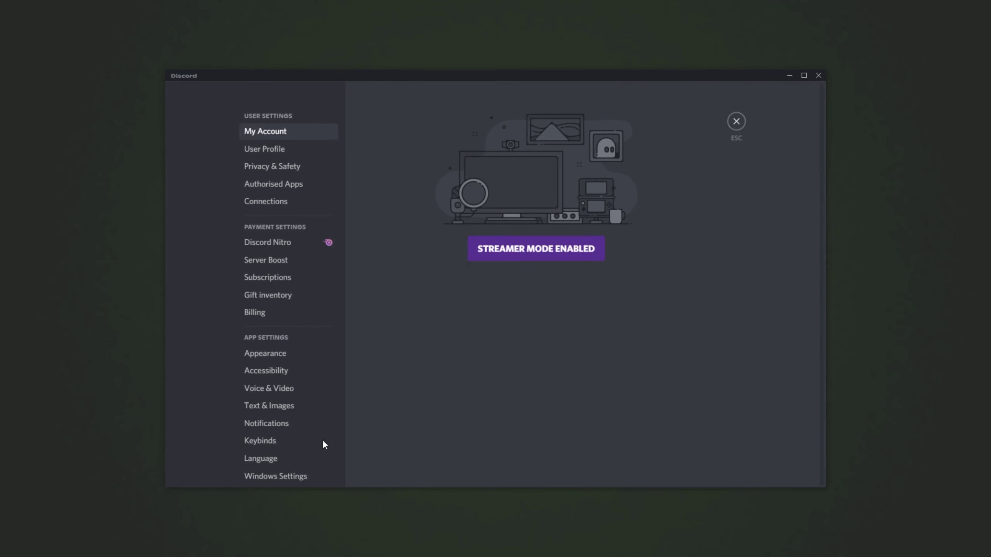
click(311, 391)
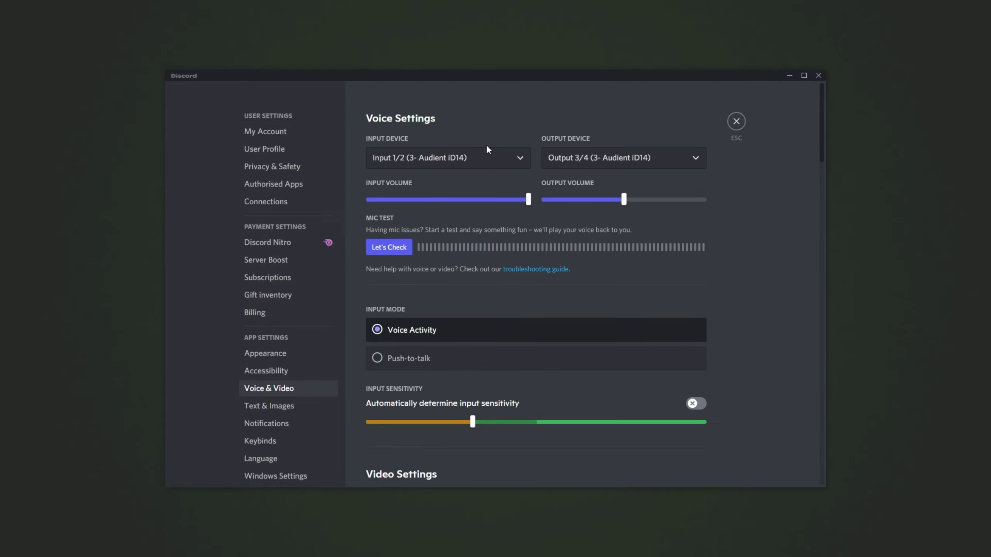
click(443, 167)
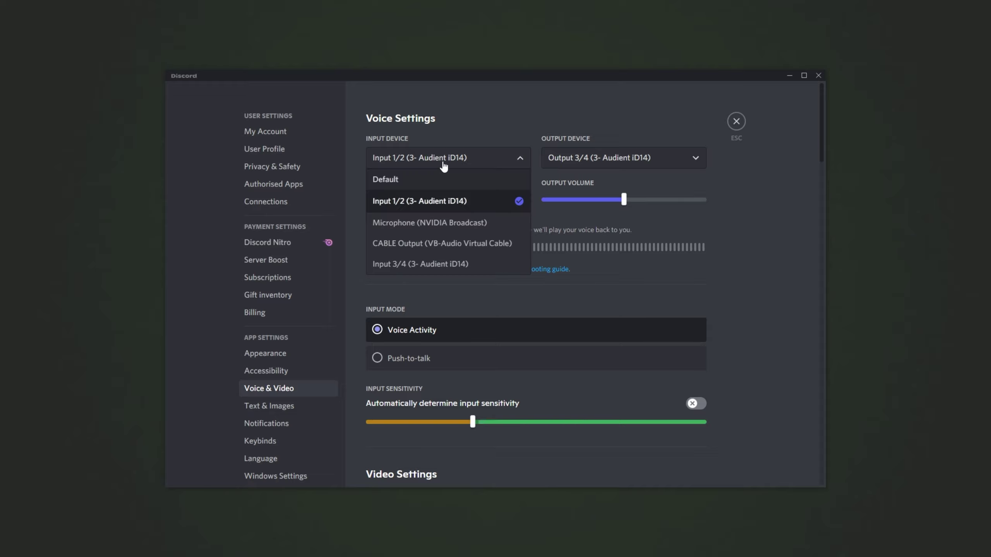
click(477, 226)
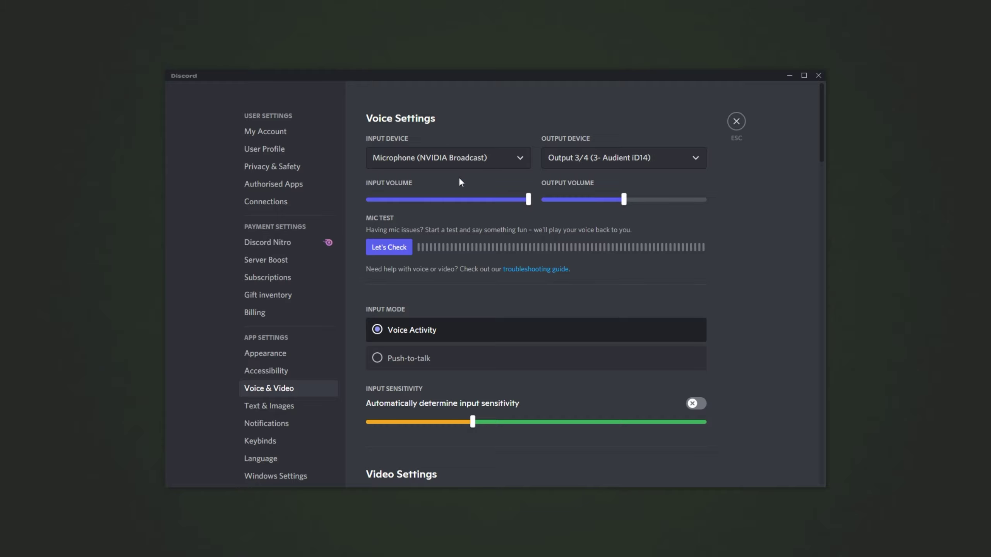
- Move the Discord window lower on the screen and switch back to NVIDIA Broadcast
drag(444, 75, 452, 327)
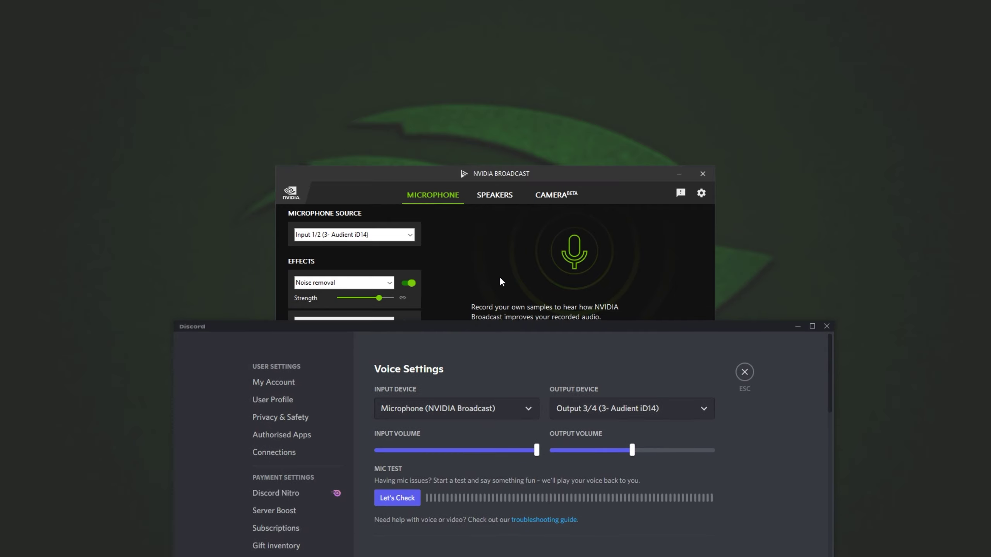
click(501, 279)
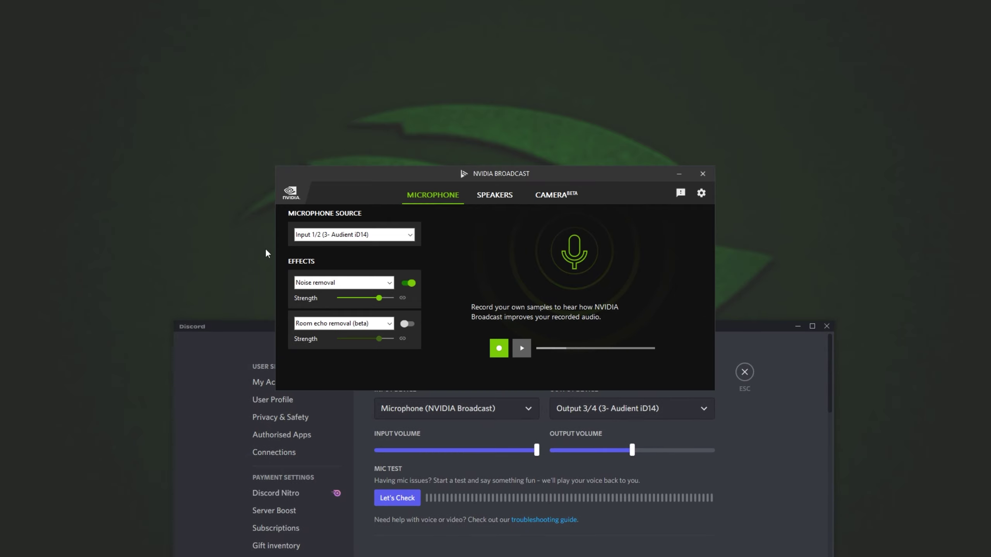
- Move the Discord window higher on the screen and set its output device to Speakers (NVIDIA Broadcast)
click(752, 331)
drag(752, 331, 728, 79)
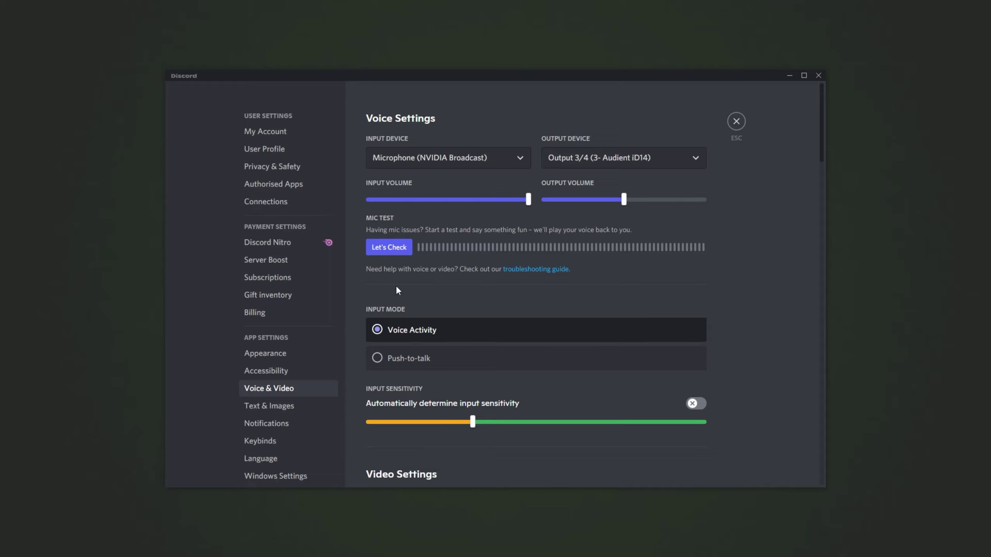
click(640, 168)
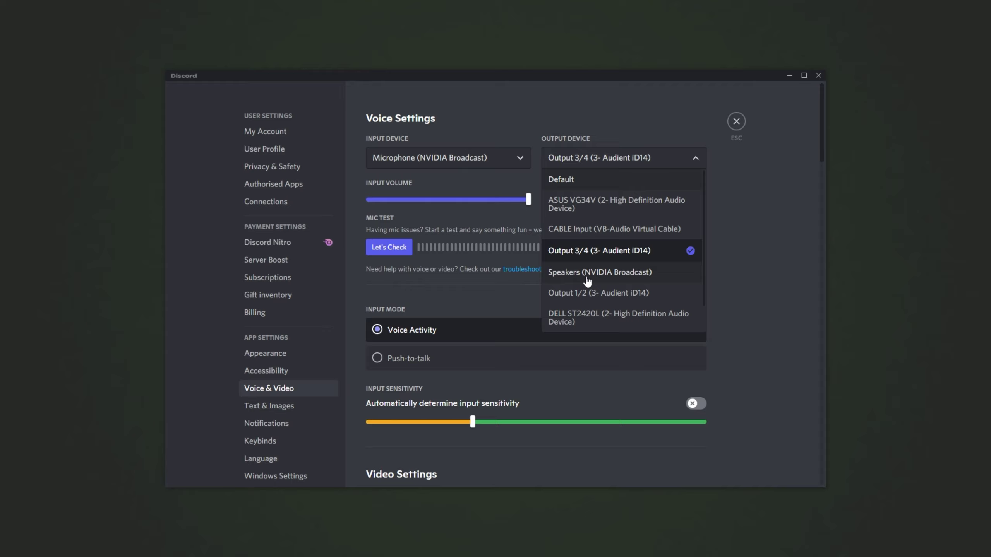
click(587, 279)
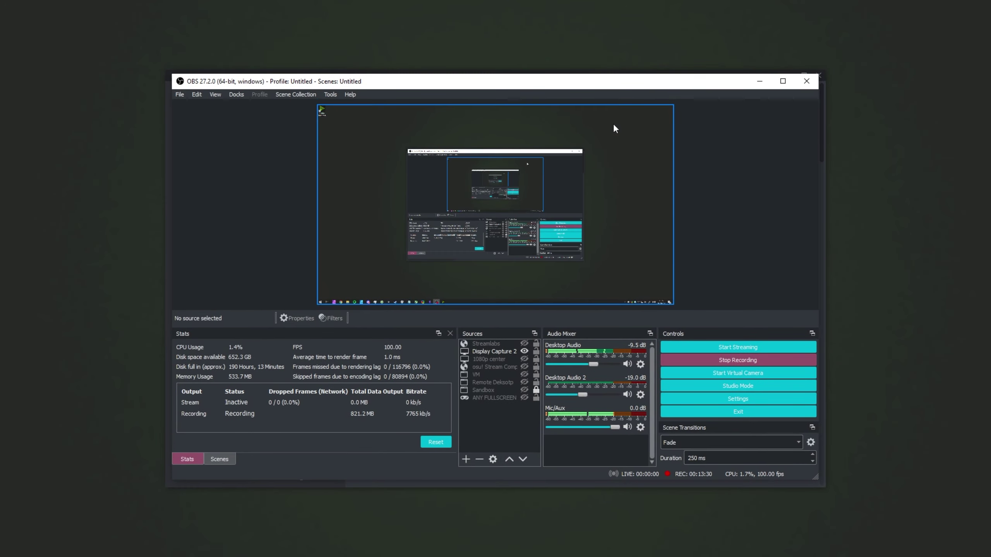
- In OBS's audio settings, review the devices offered for Mic/Auxiliary Audio 2 and Desktop Audio 2, and cancel without changing them
click(747, 399)
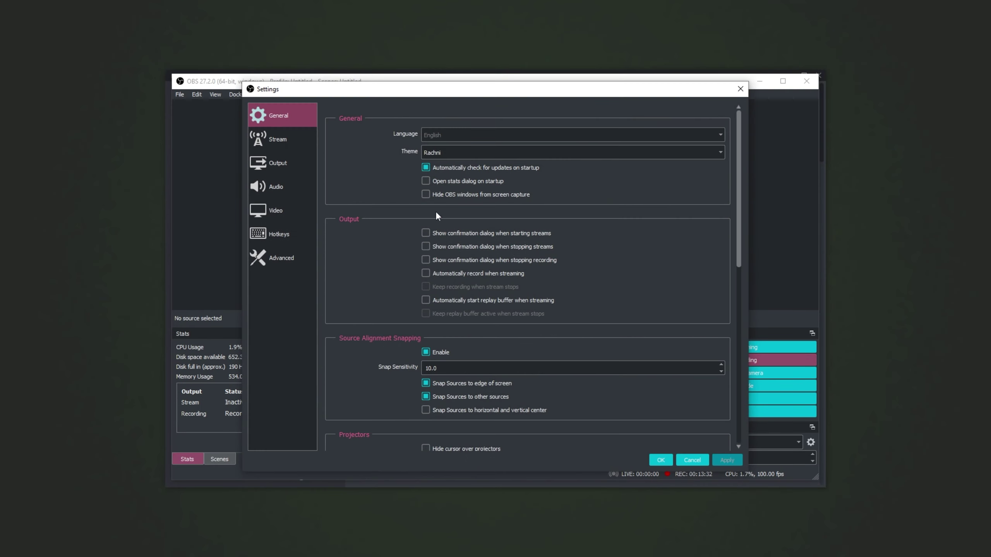
click(288, 180)
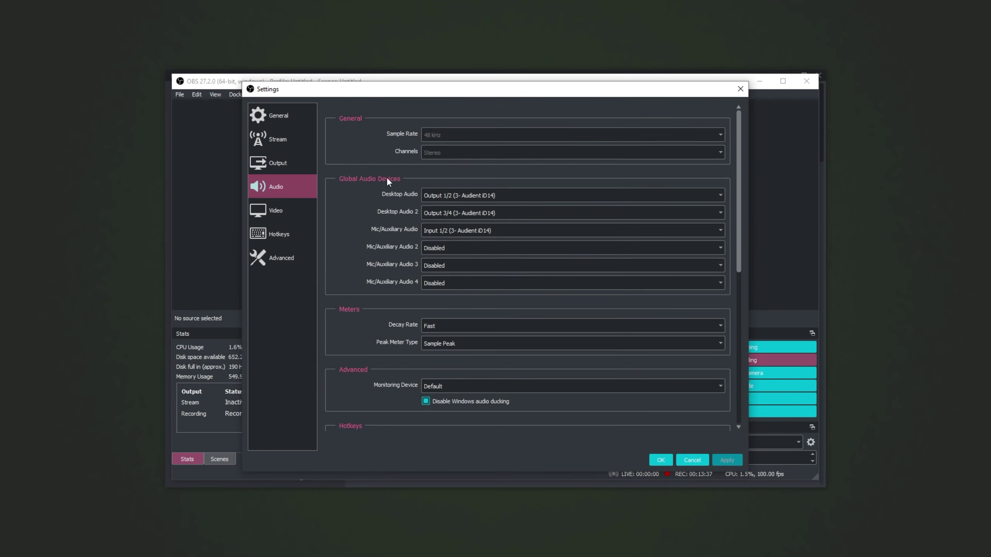
click(454, 247)
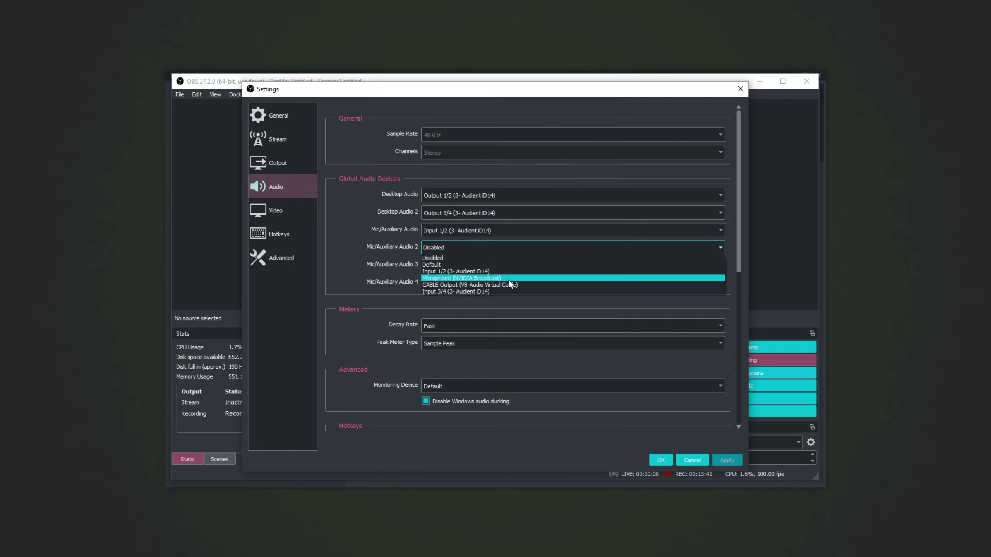
click(376, 237)
click(469, 208)
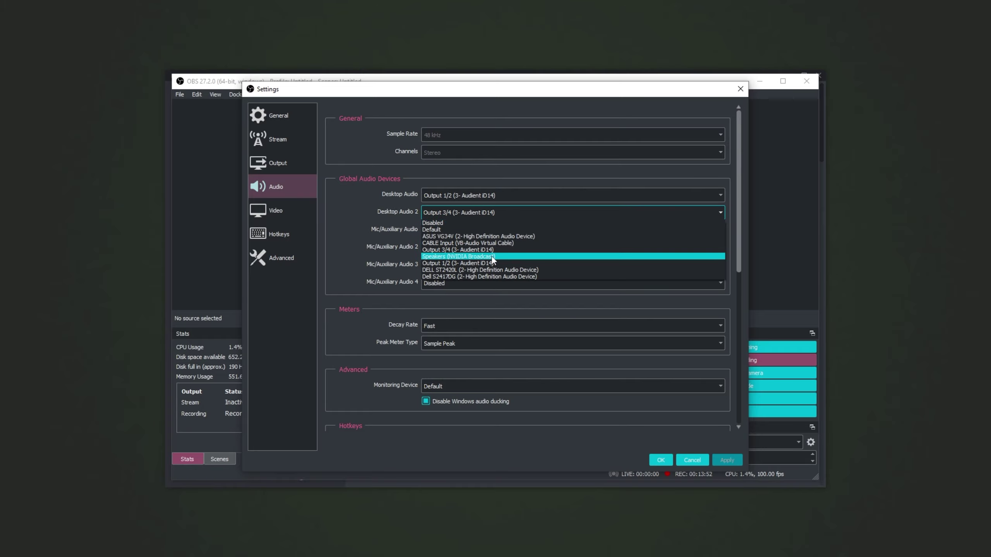
click(349, 239)
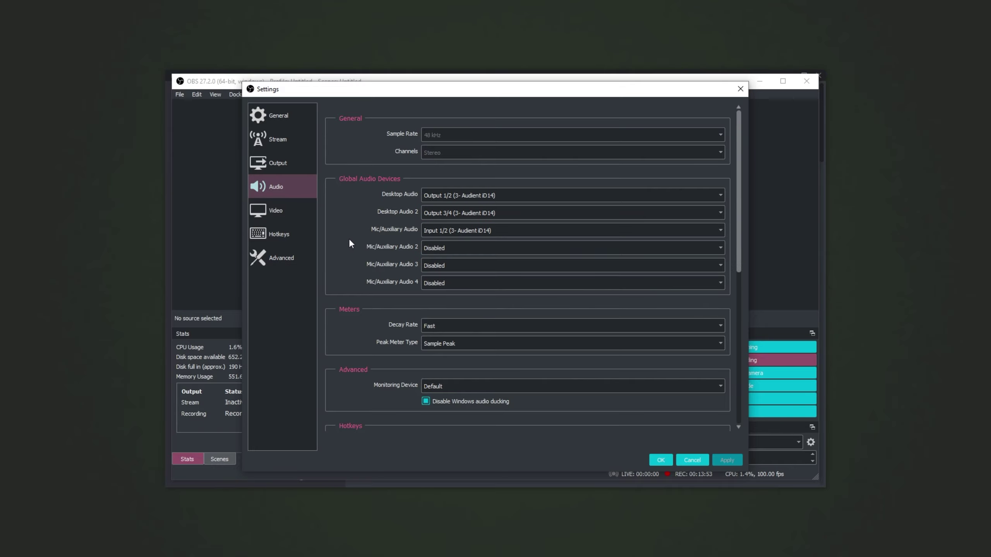
click(691, 460)
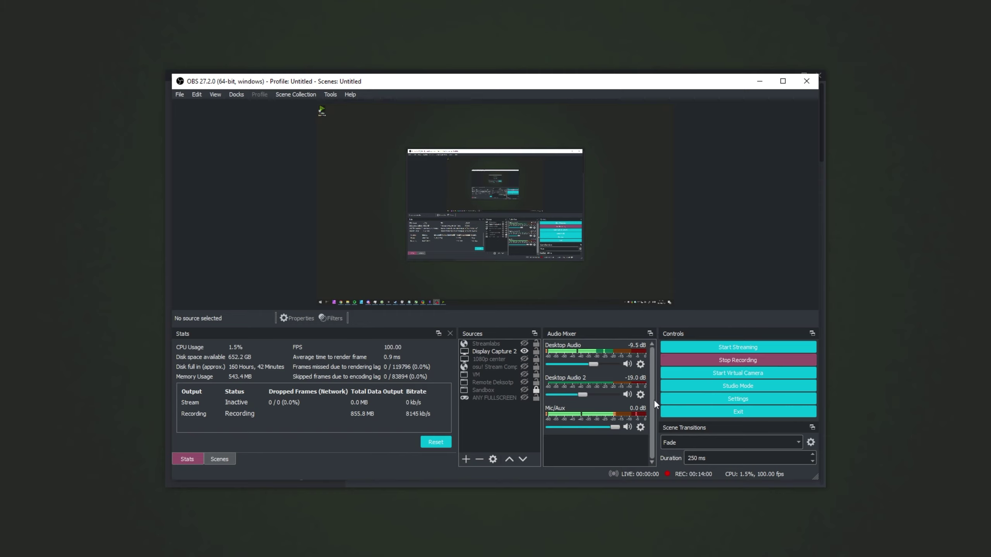
- Review the devices offered in the Mic/Aux source's properties and close them without changing the device
click(500, 358)
ctrl+click(500, 358)
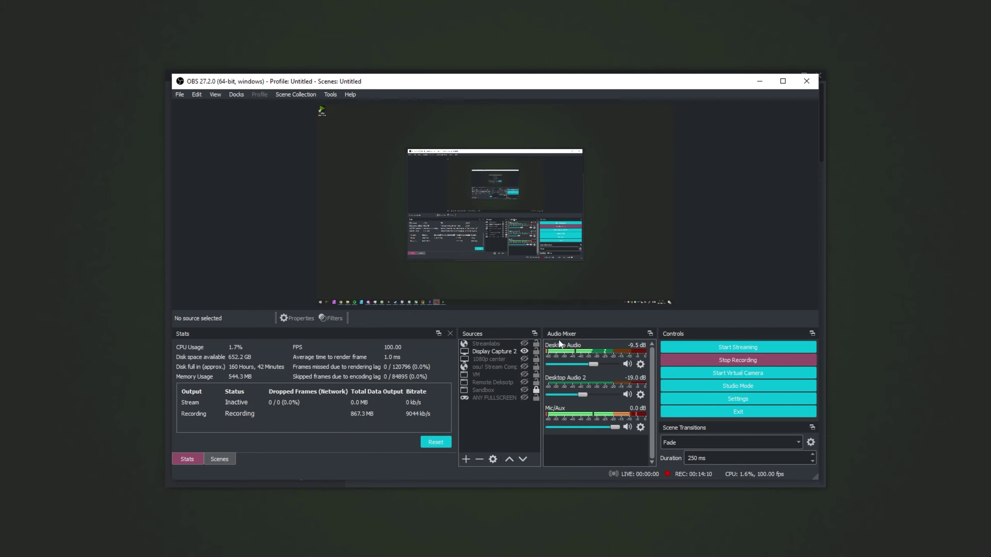
click(641, 428)
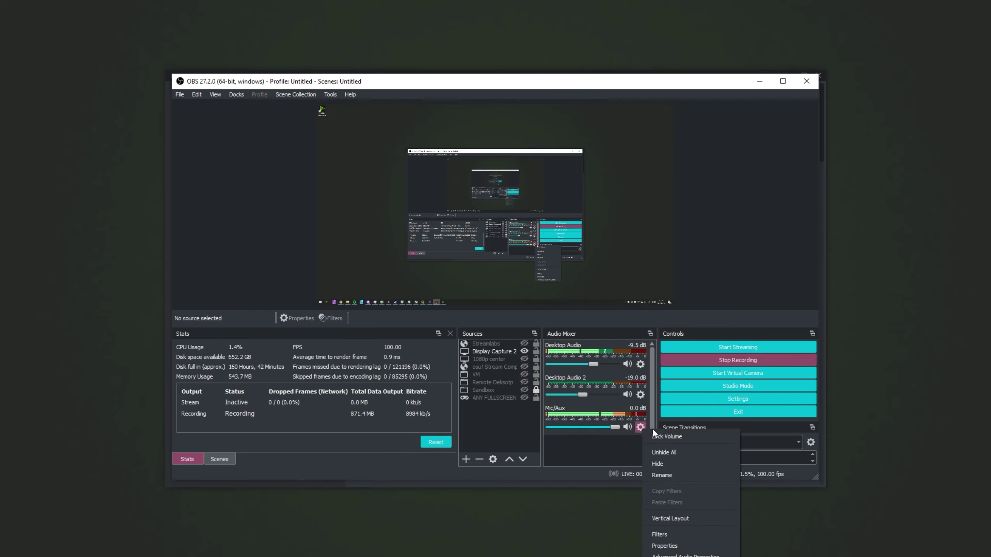
click(707, 546)
click(483, 151)
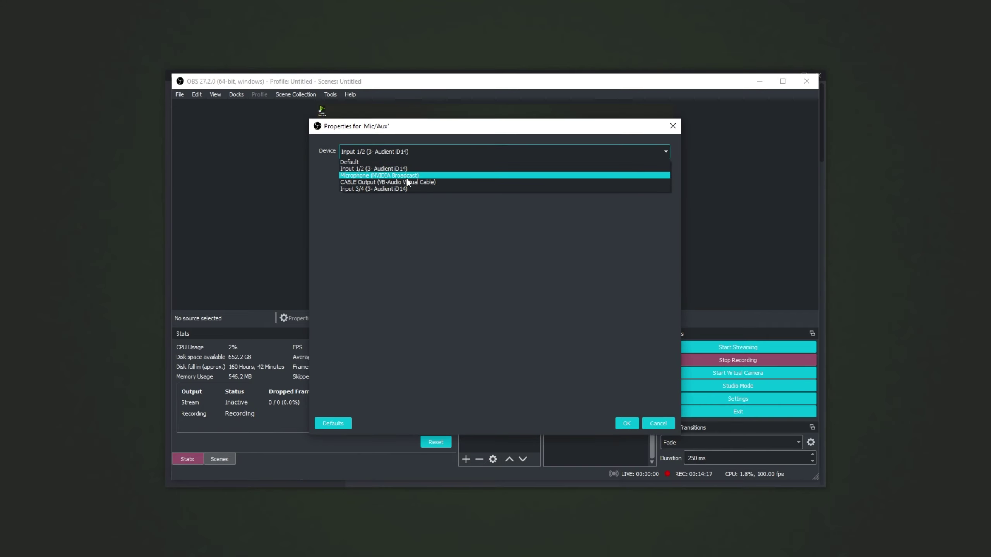
click(427, 132)
click(673, 126)
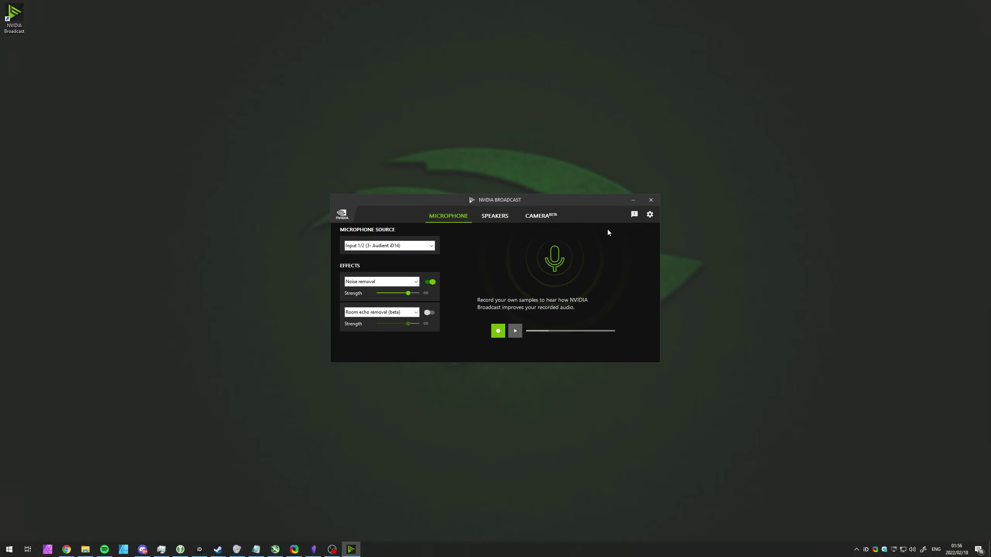
- Switch to NVIDIA Broadcast, view its camera source settings, and close the window
click(543, 217)
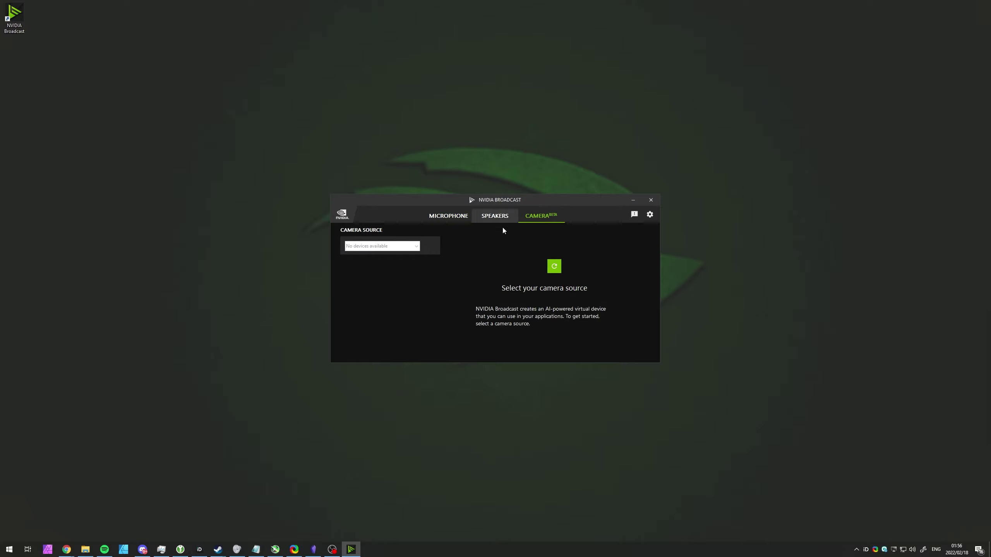
click(650, 201)
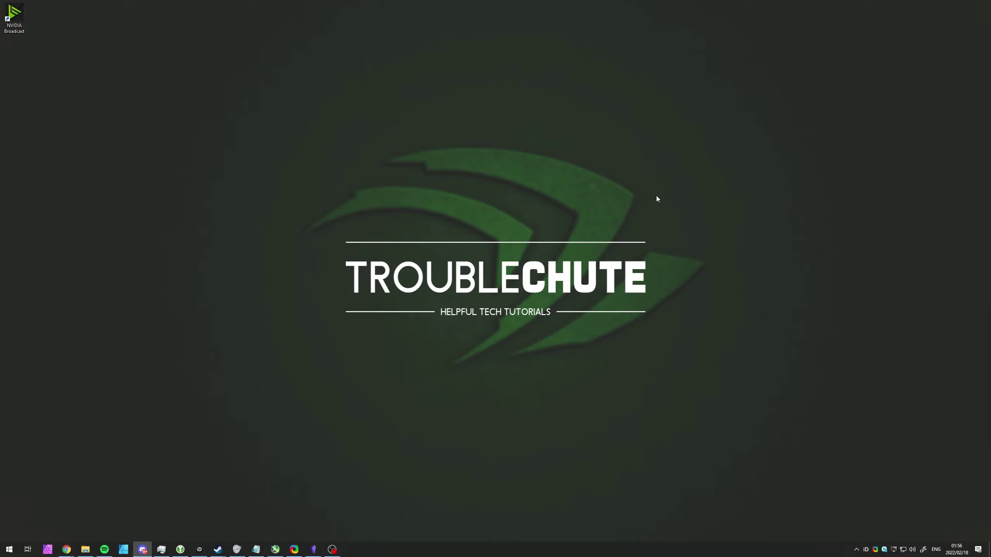